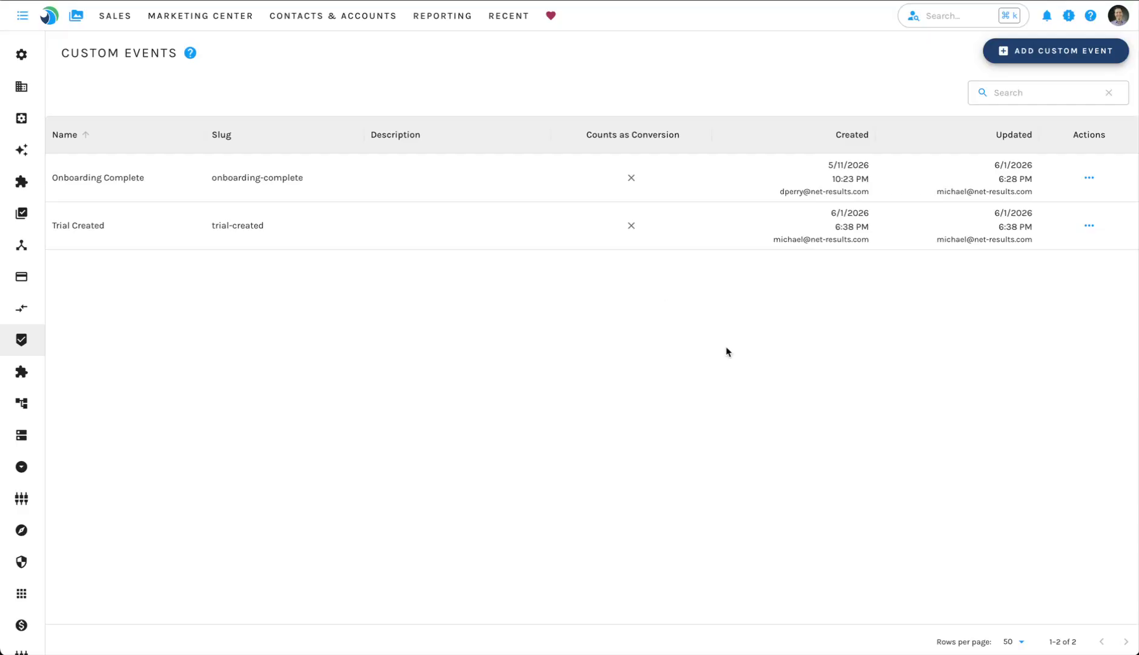
left_click(1118, 15)
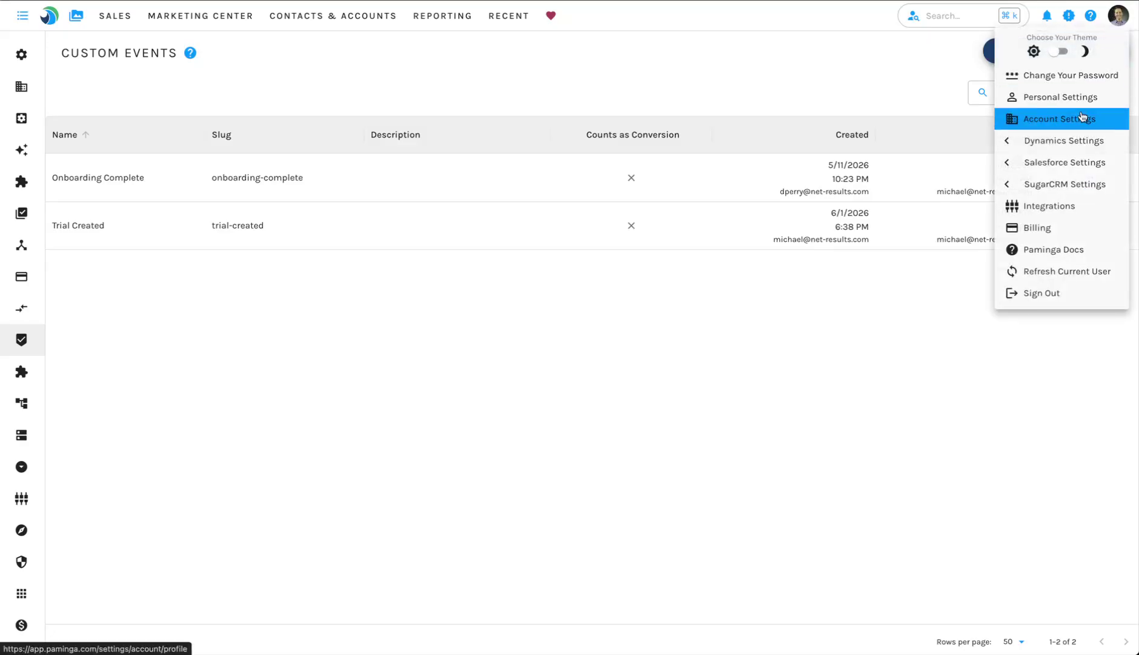
mouse_move(21, 340)
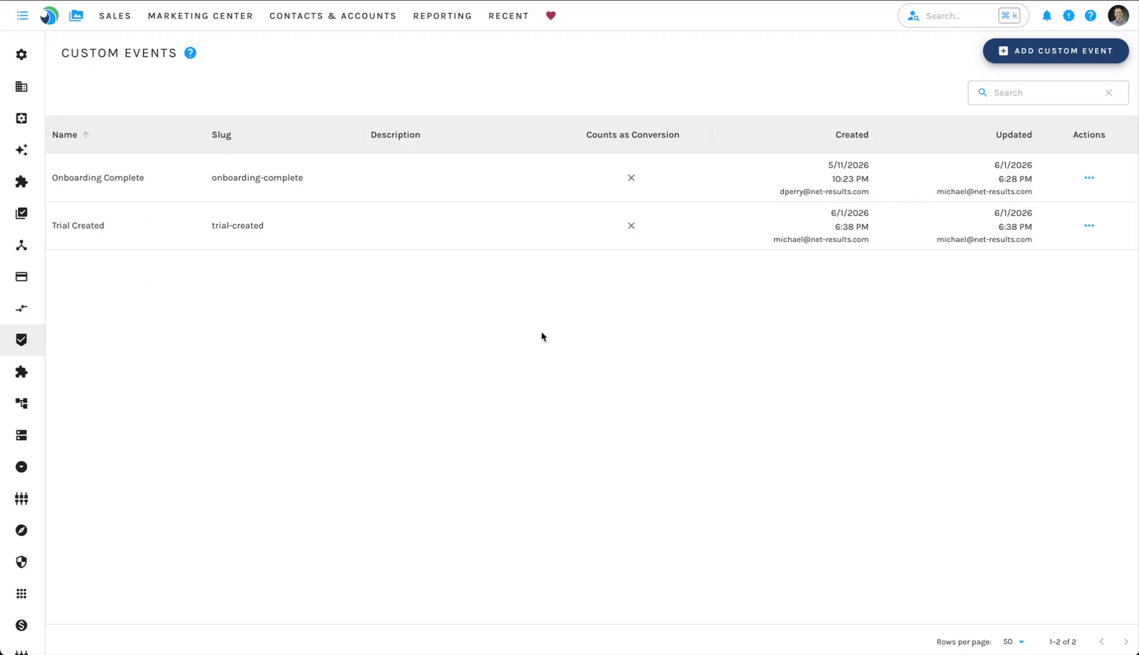
Create a custom event named First Workflow Created with the slug first-workflow-created, leaving Counts as Conversion off.
left_click(1041, 50)
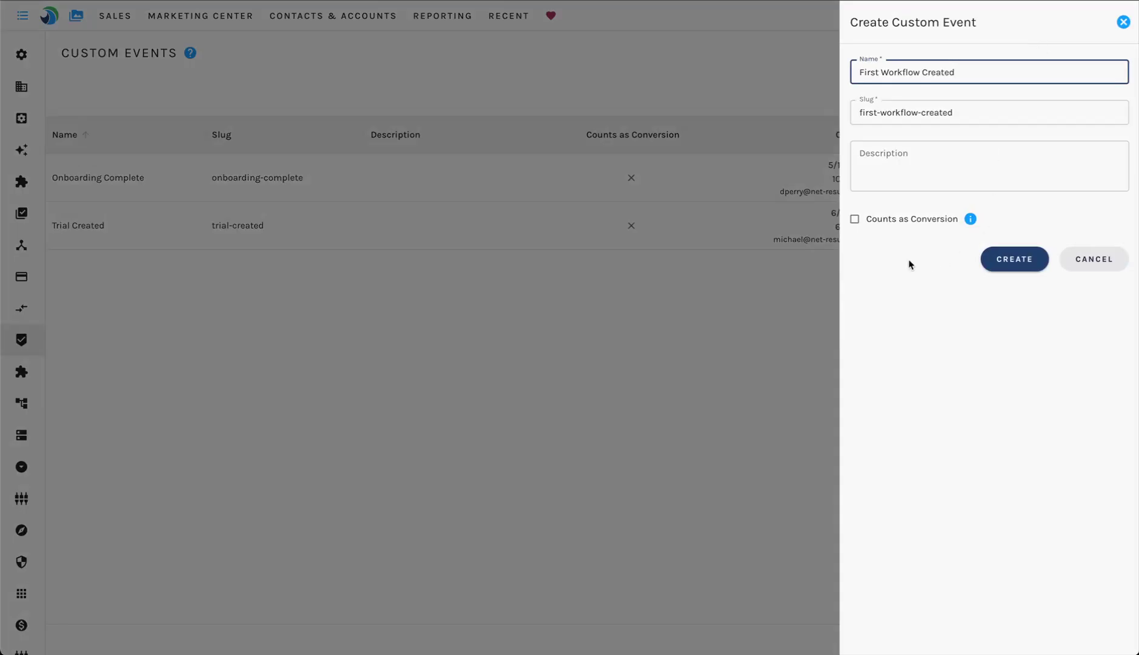
left_click(970, 219)
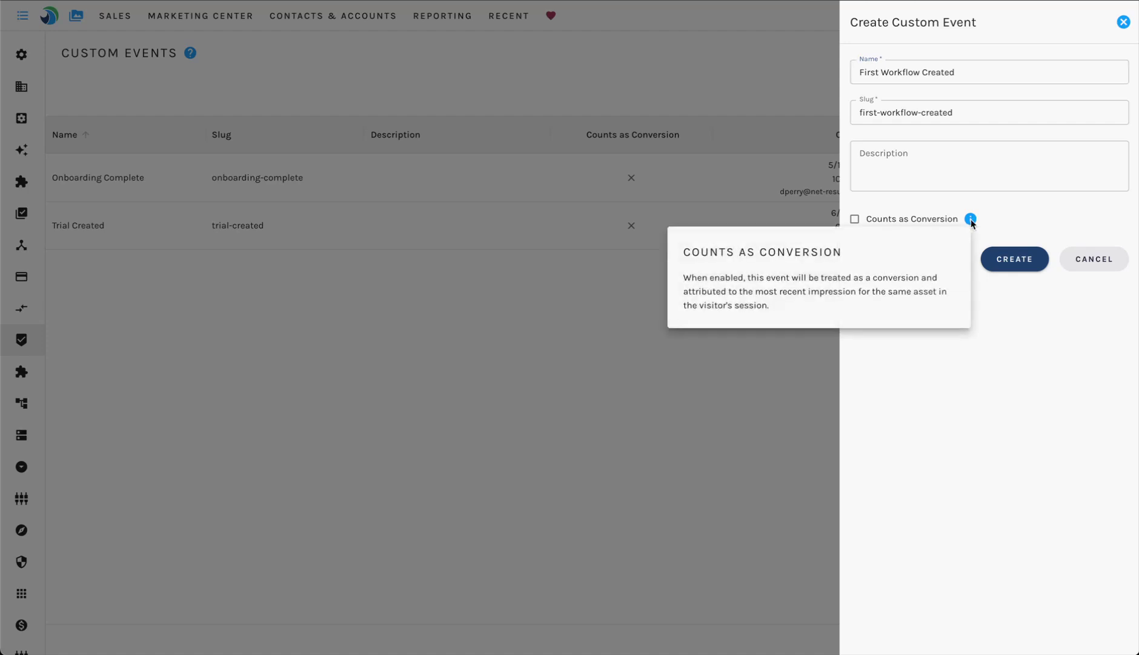
left_click(1033, 210)
left_click(1028, 260)
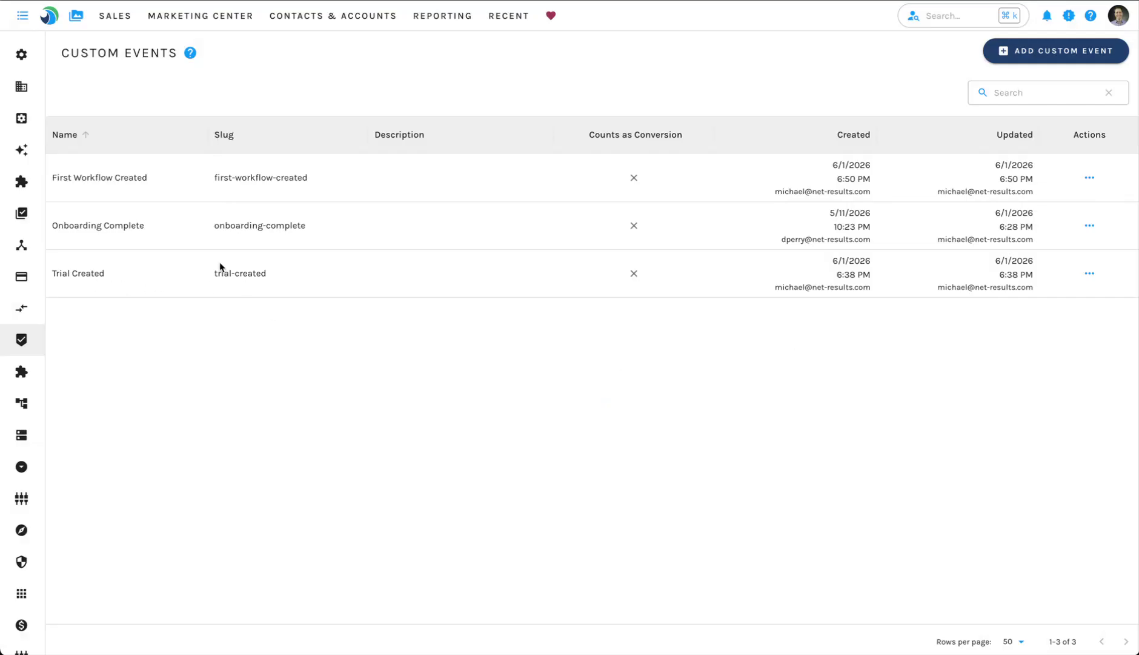
Open the action configuration of the Trial Created custom event.
left_click_drag(211, 277, 272, 274)
left_click(272, 274)
left_click(364, 343)
left_click(1090, 273)
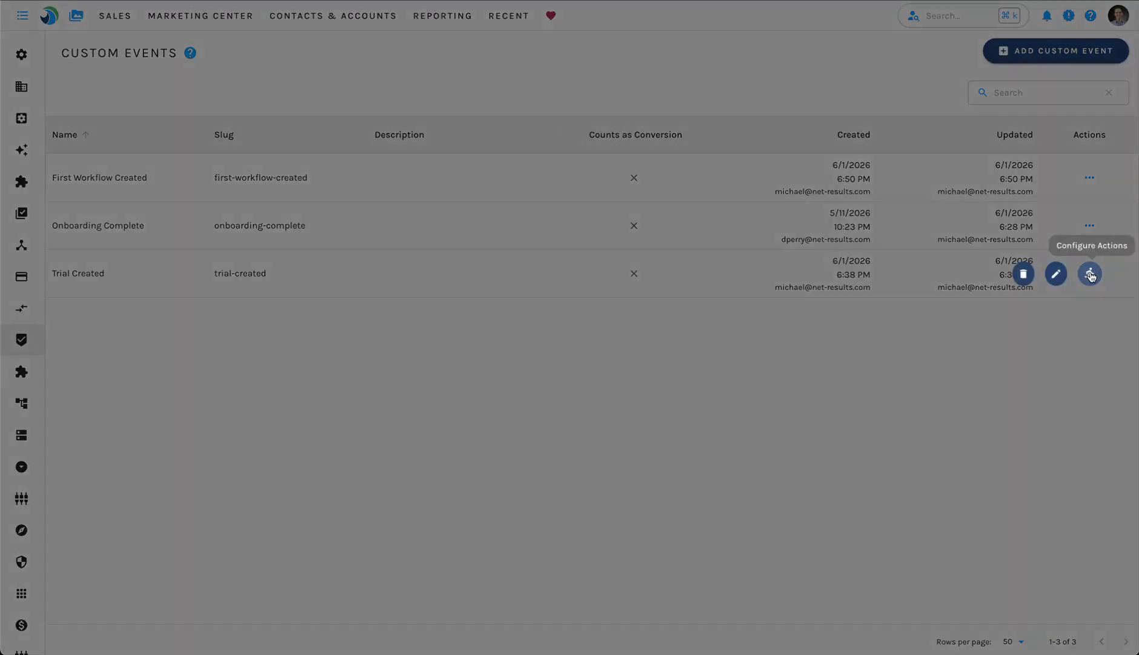
left_click(1089, 274)
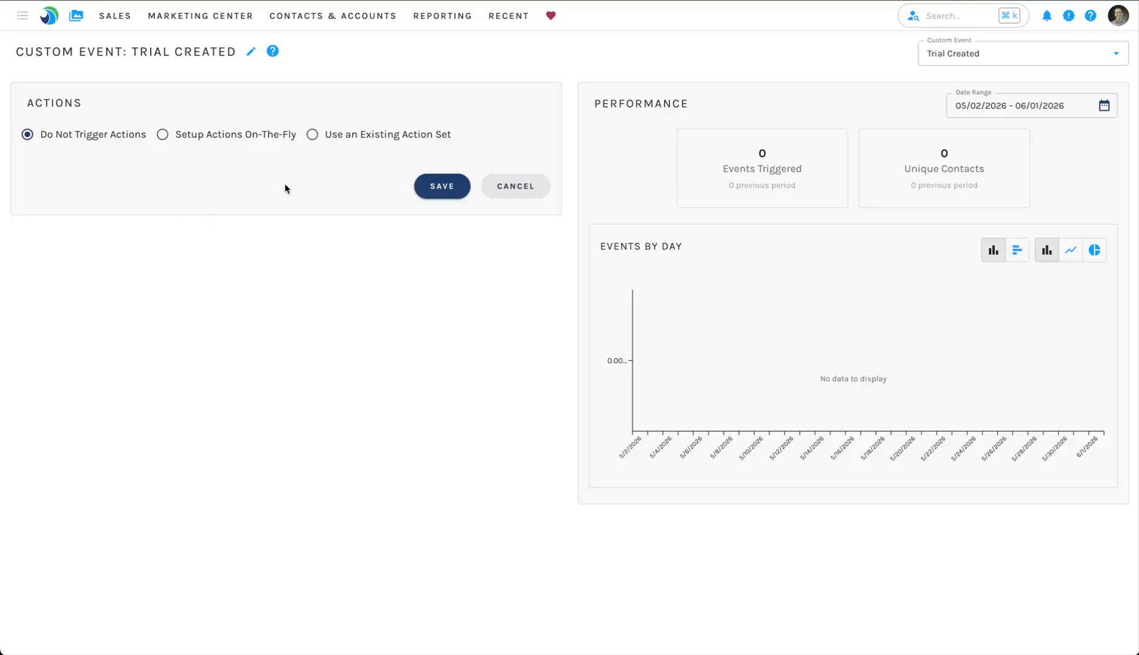
Compare the Use an Existing Action Set option with Setup Actions On-The-Fly, and review the latter's global and conditional actions.
left_click(417, 140)
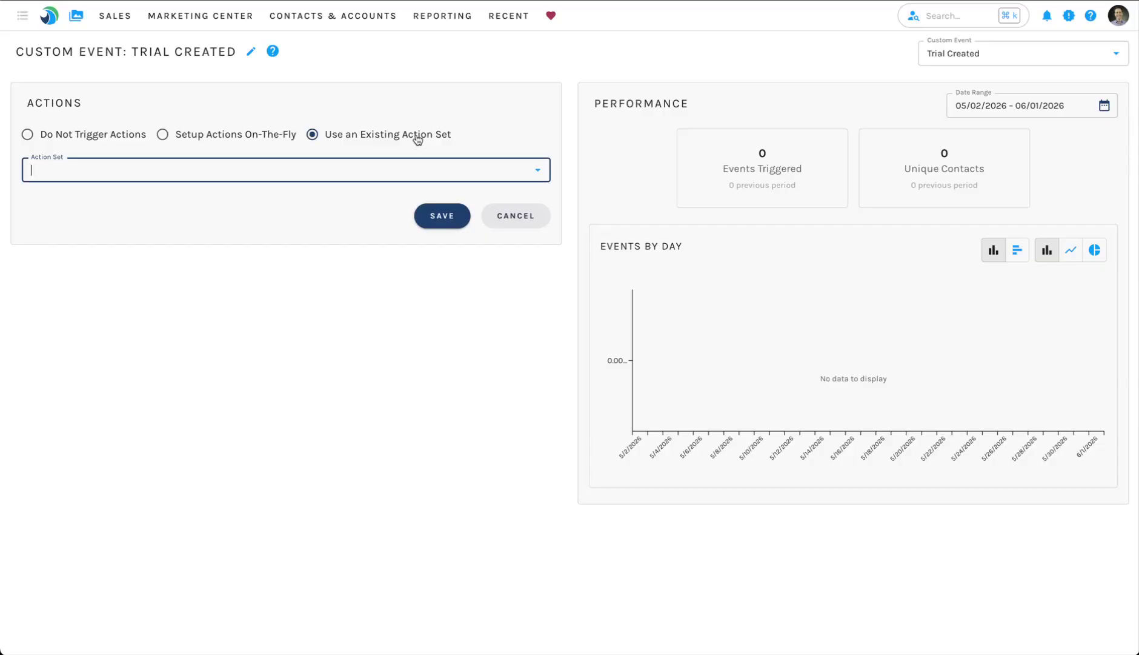
left_click(200, 139)
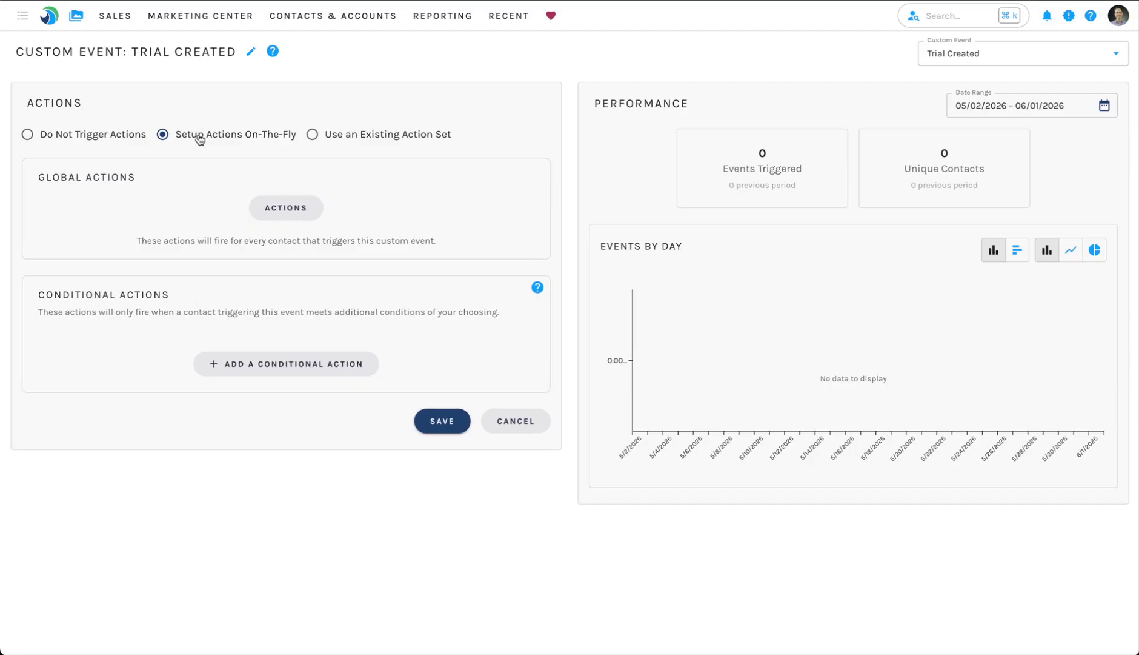
left_click_drag(37, 180, 150, 185)
left_click(150, 185)
left_click_drag(38, 295, 206, 295)
left_click(205, 295)
Examine the full list of global actions available for the Trial Created event, expanding Add to Automations, and close it without applying.
left_click(285, 209)
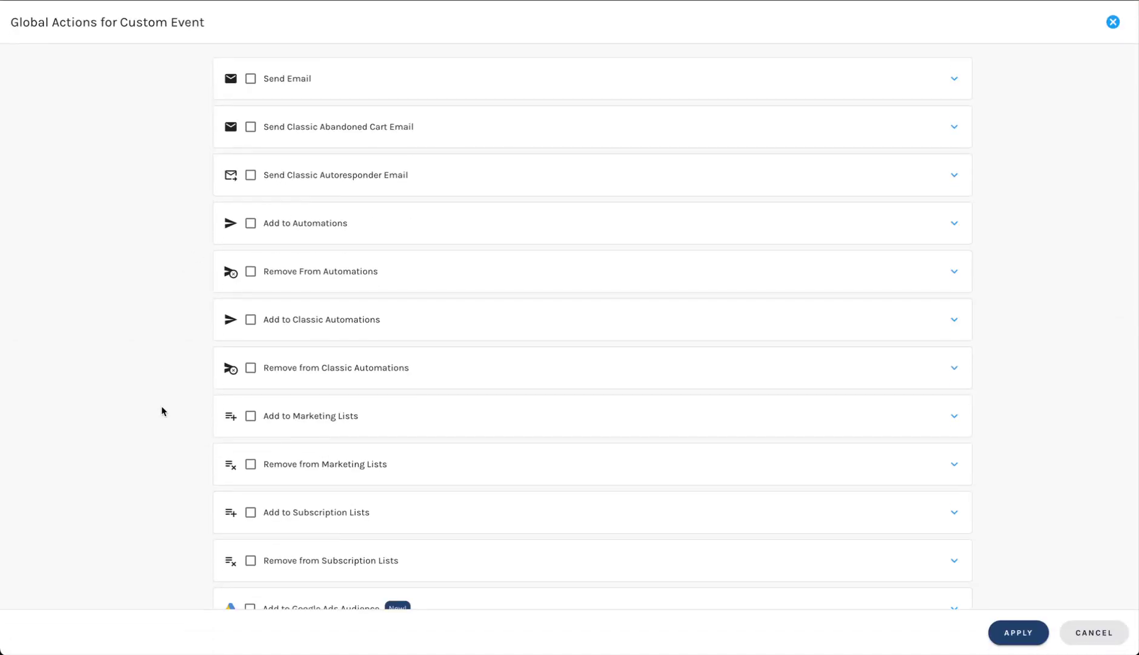
scroll(162, 407, "down", 3)
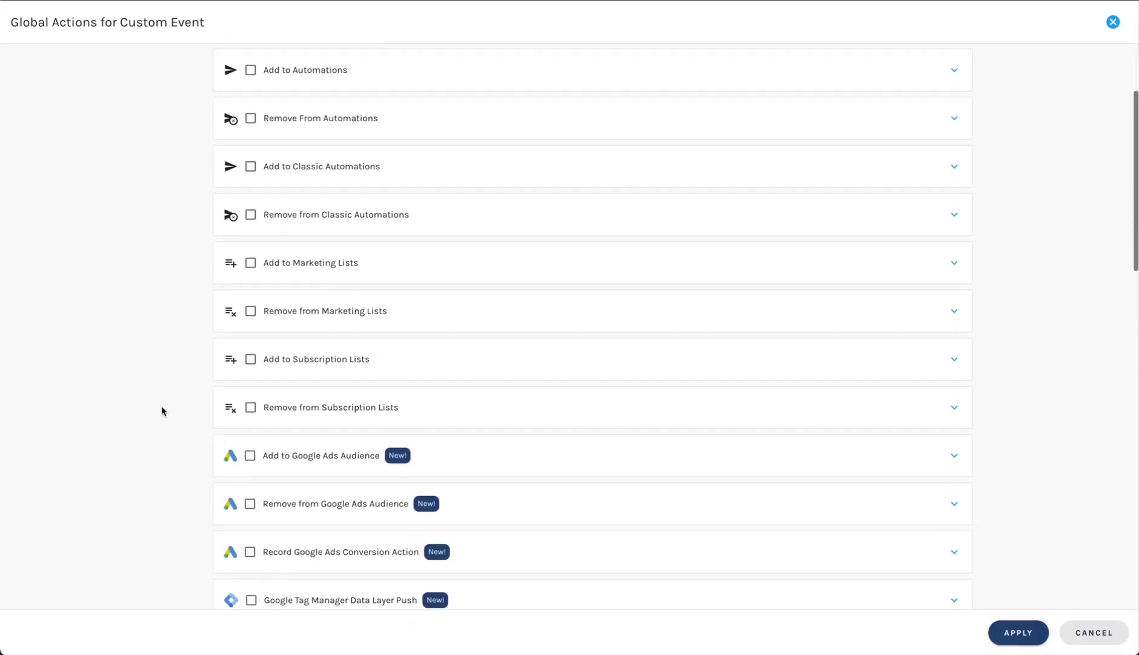
left_click(318, 70)
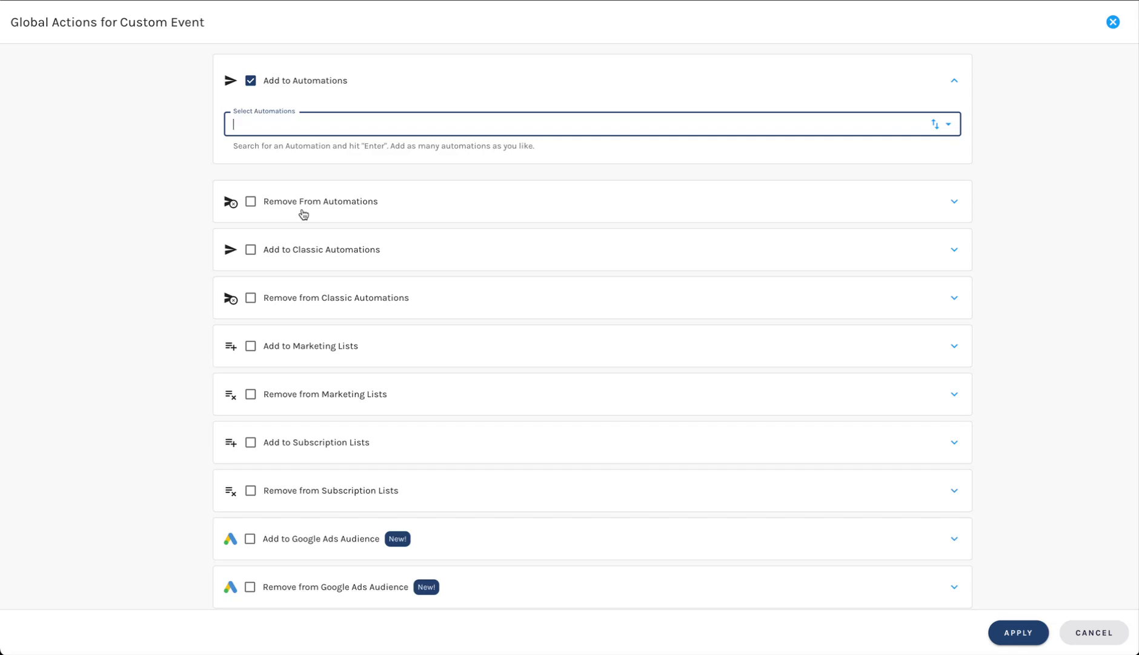
scroll(355, 286, "down", 4)
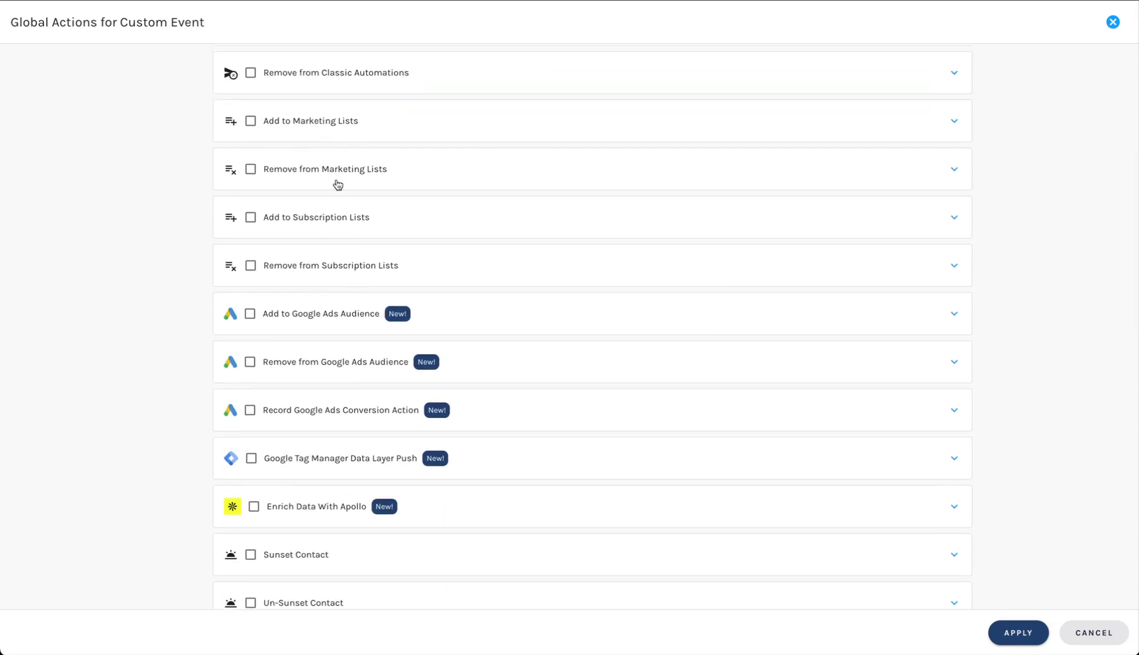
scroll(358, 287, "down", 3)
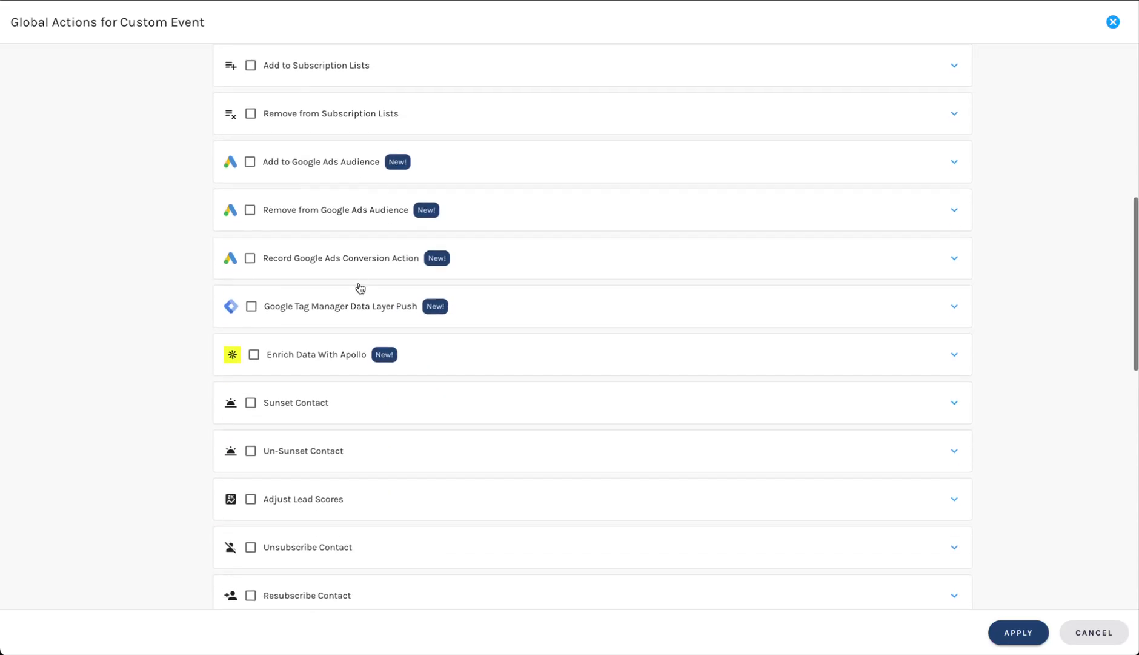
scroll(504, 305, "down", 4)
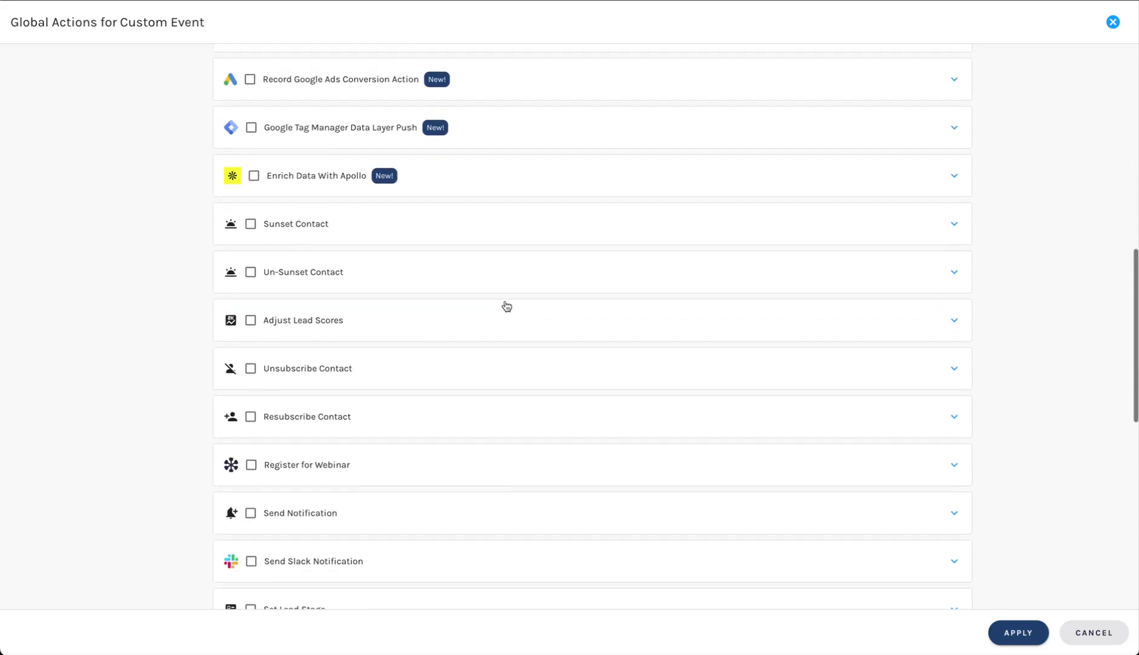
scroll(418, 284, "down", 3)
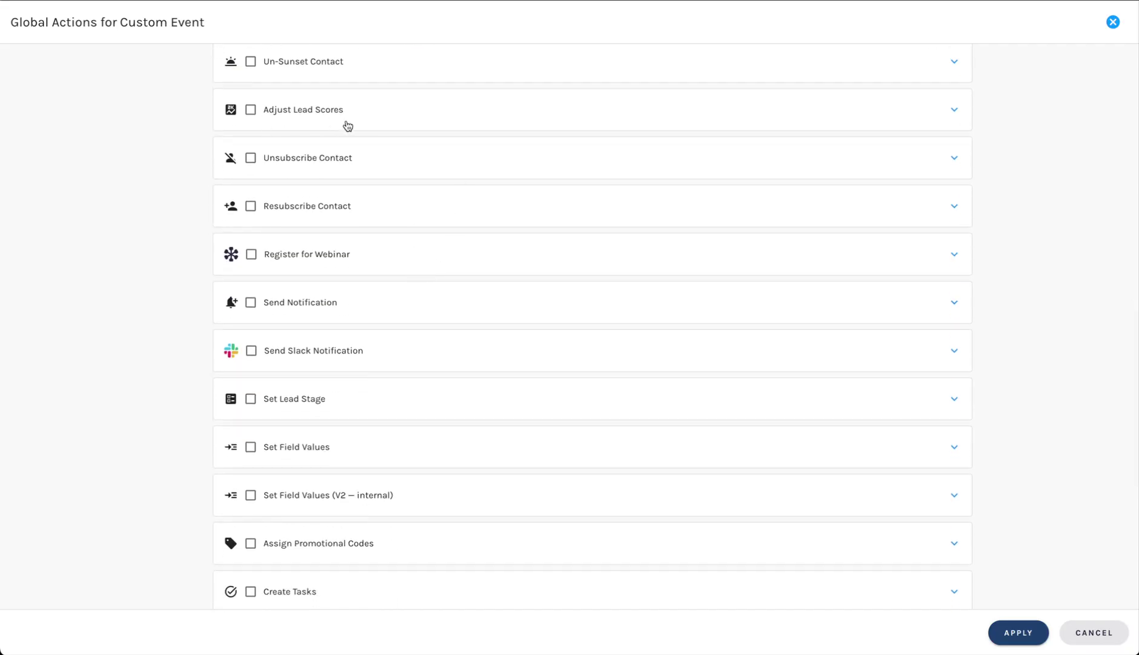
scroll(316, 356, "down", 1)
scroll(316, 356, "down", 3)
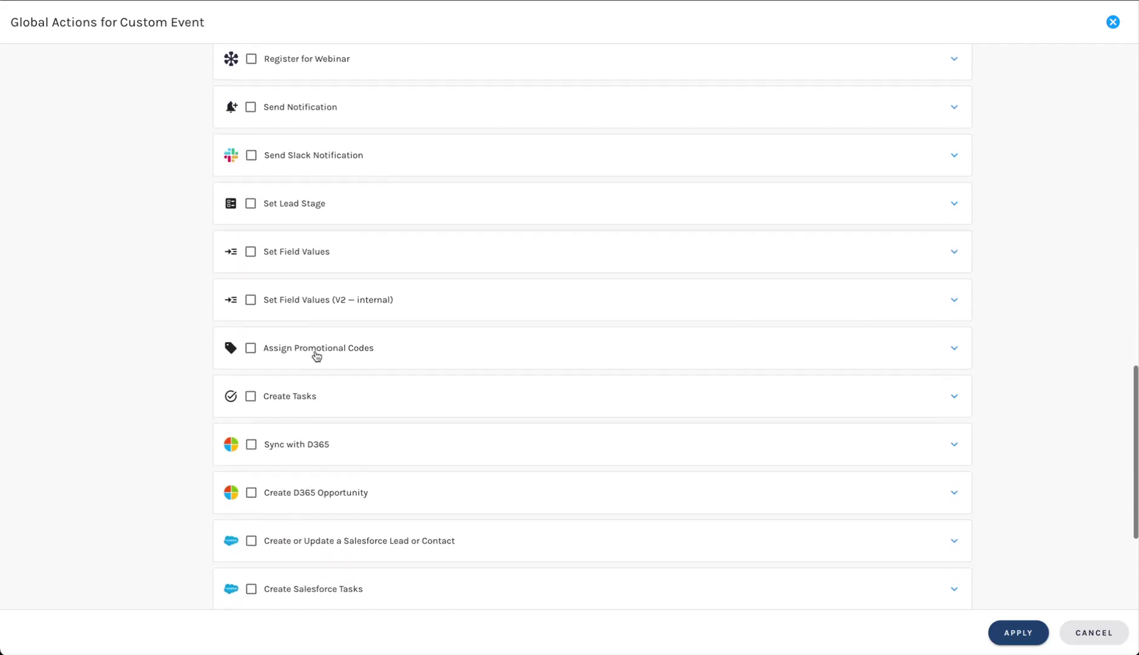
scroll(478, 249, "down", 3)
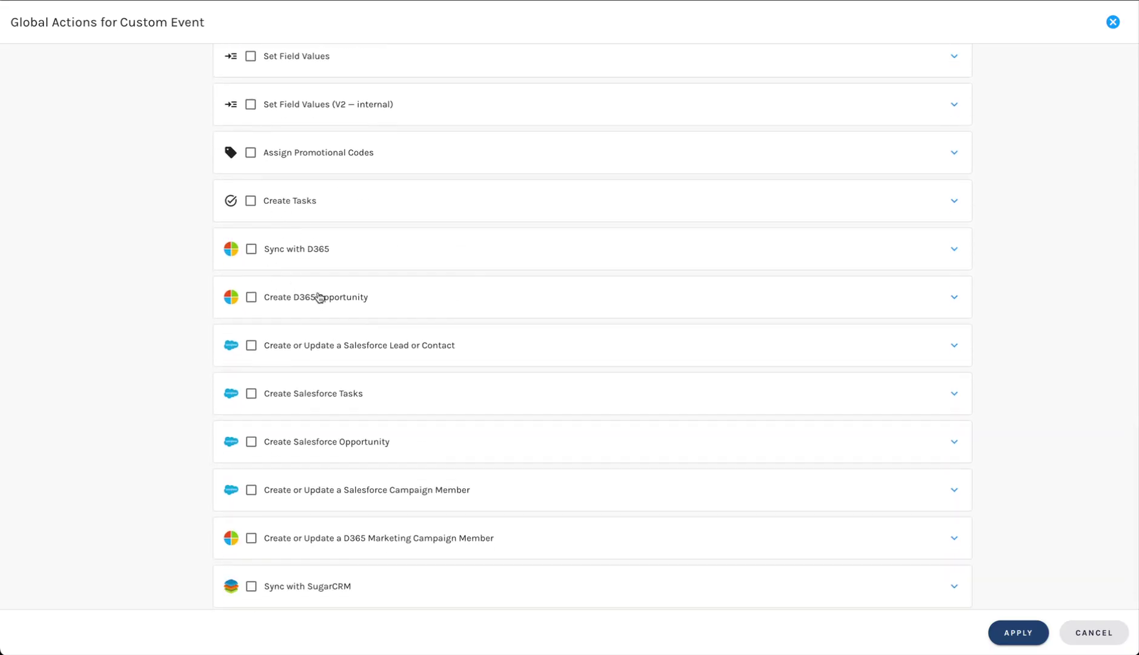
scroll(319, 296, "down", 2)
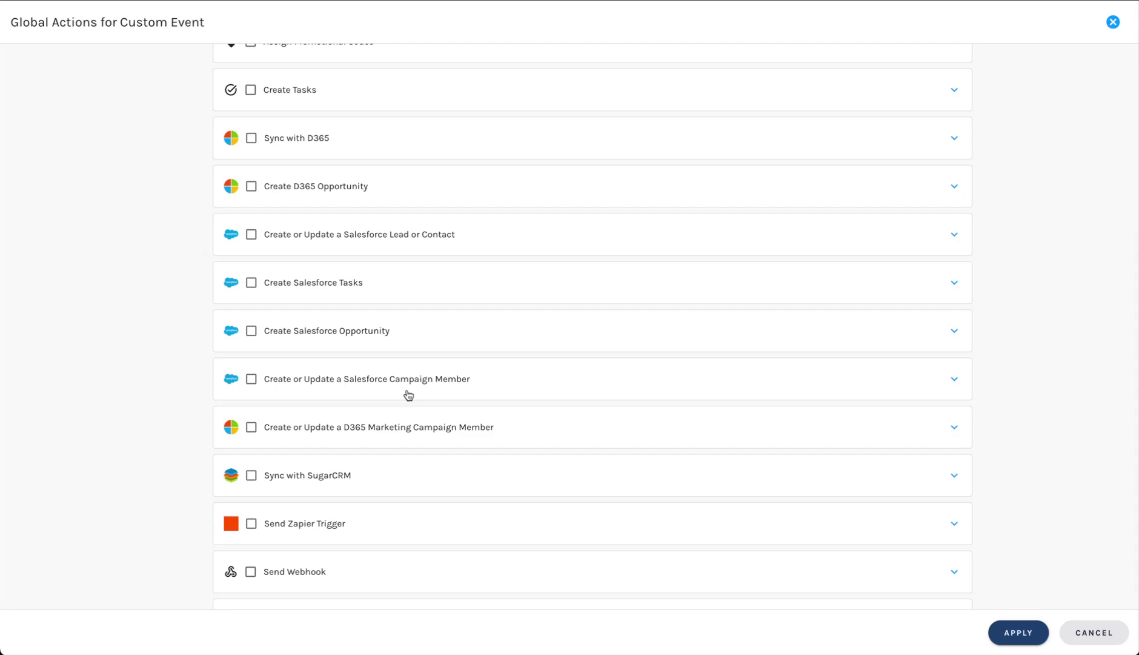
key("Escape")
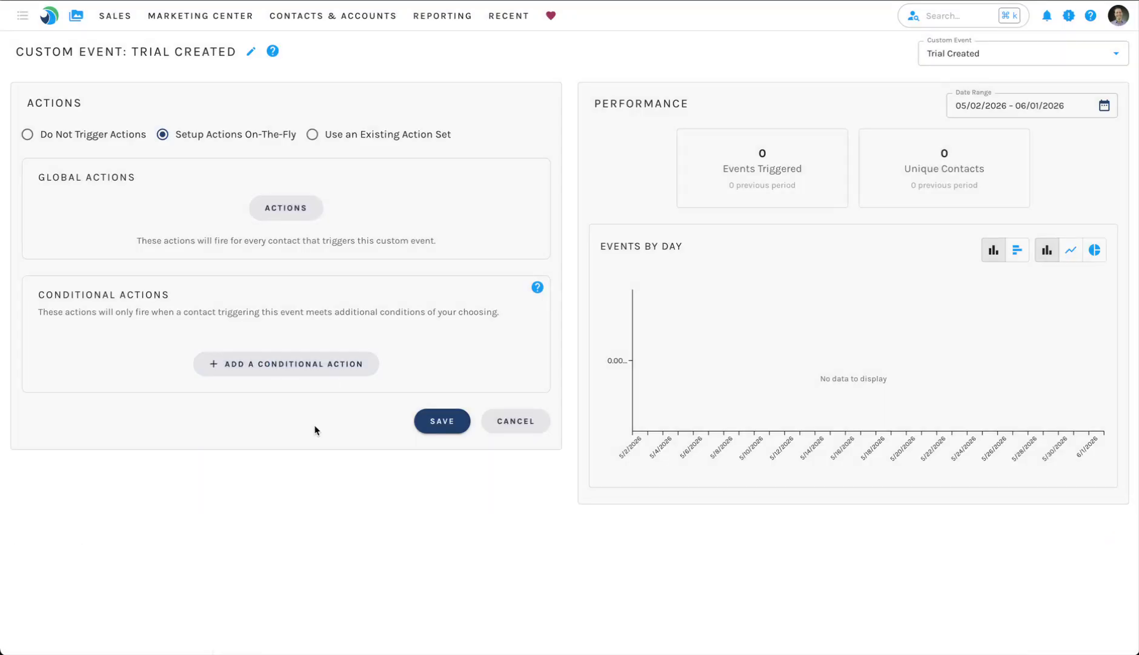
Return to the Custom Events list and open the action configuration of the Onboarding Complete event.
left_click(509, 27)
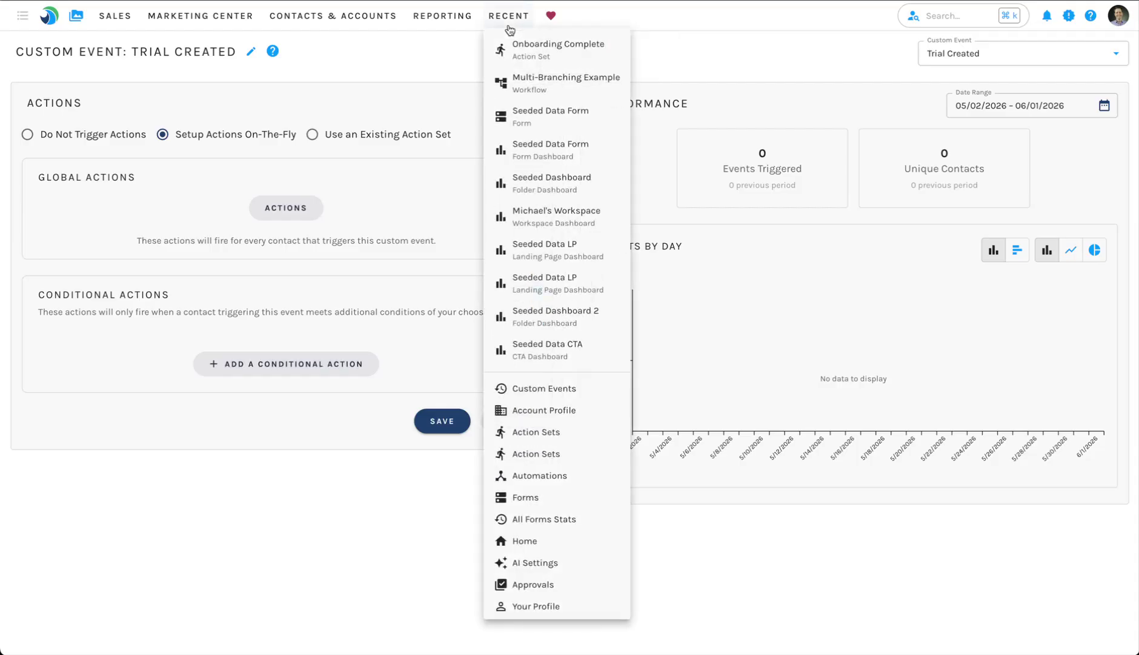
left_click(559, 391)
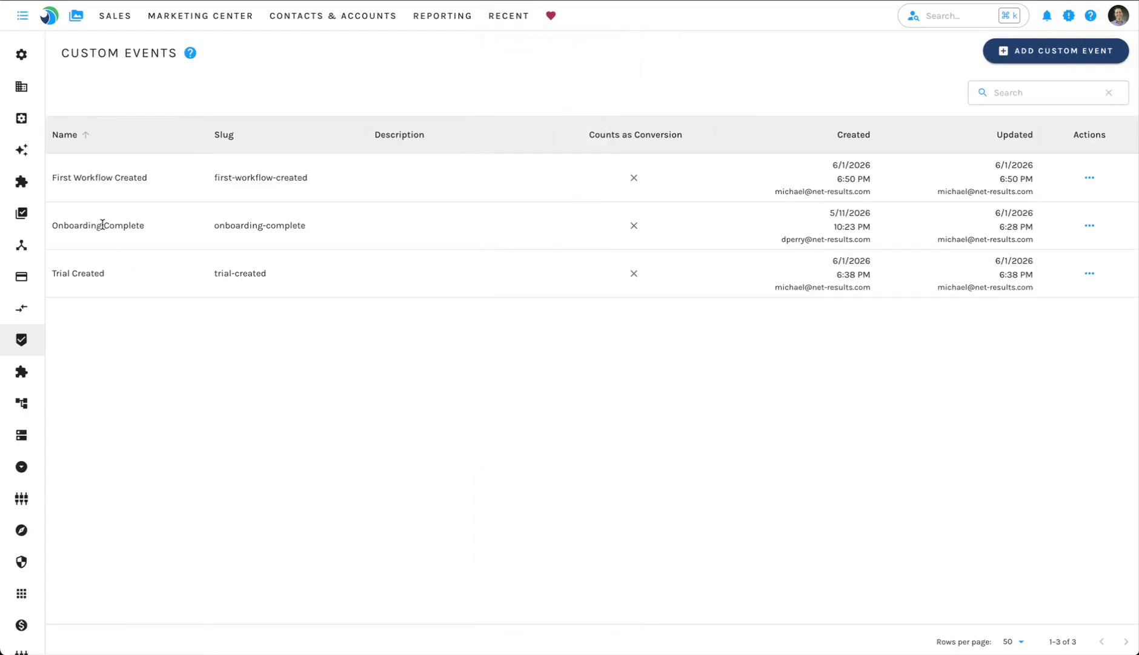
left_click(1091, 225)
left_click(1093, 224)
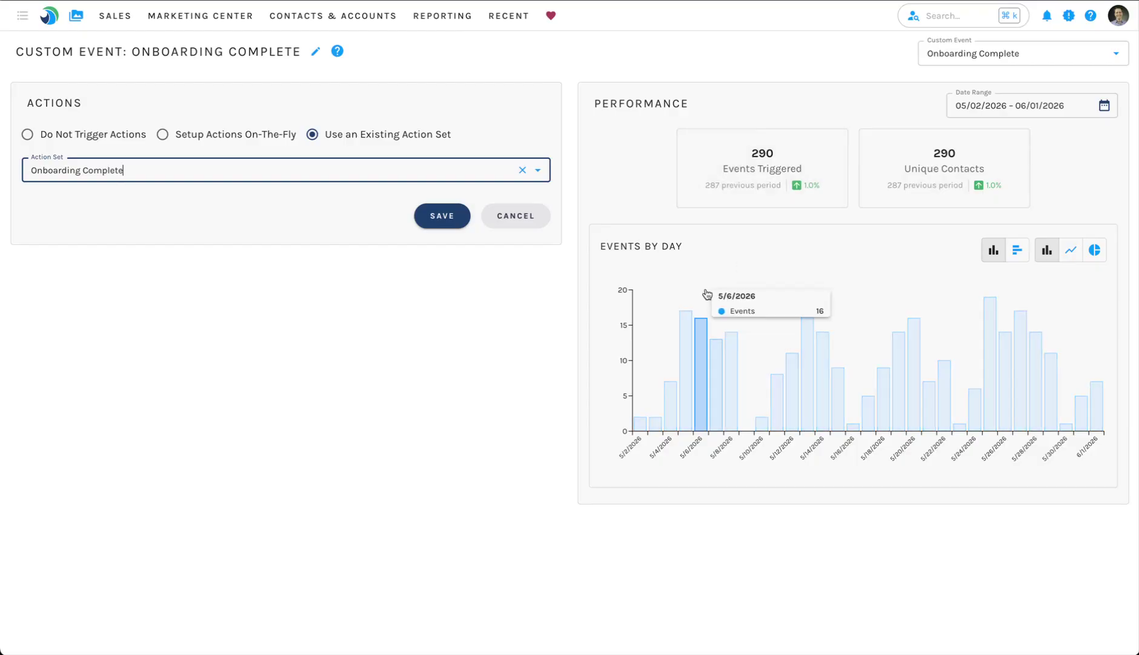
Inspect the contacts behind the 5/5/2026 events with wider Contact and URL columns, and check the overall Events Triggered details.
mouse_move(685, 332)
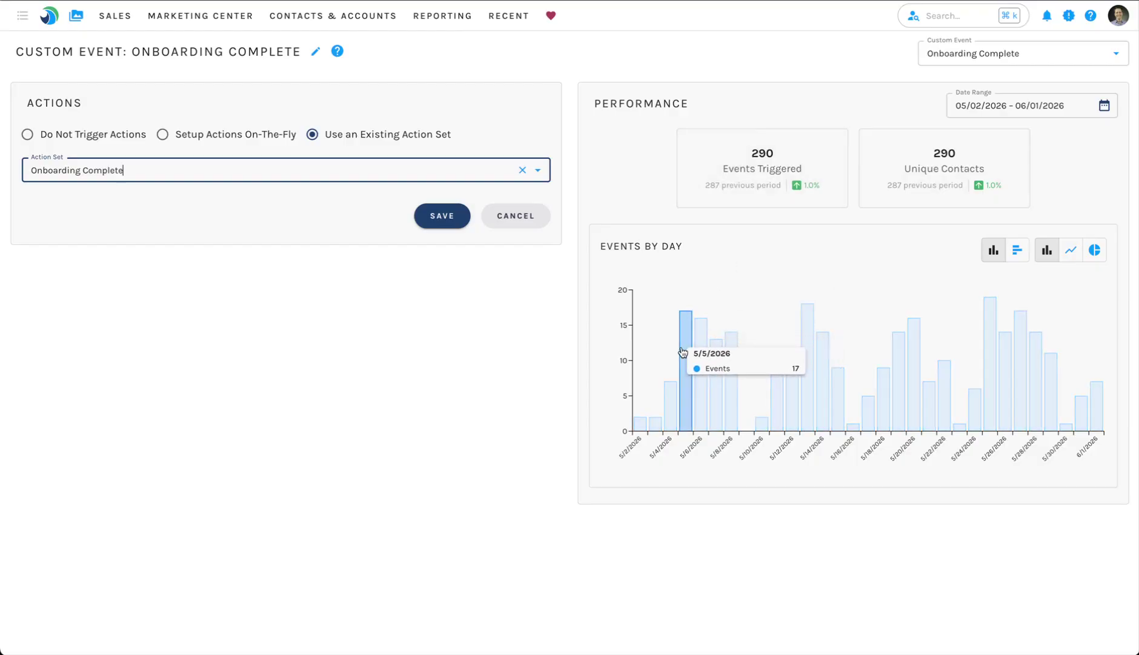
left_click(682, 351)
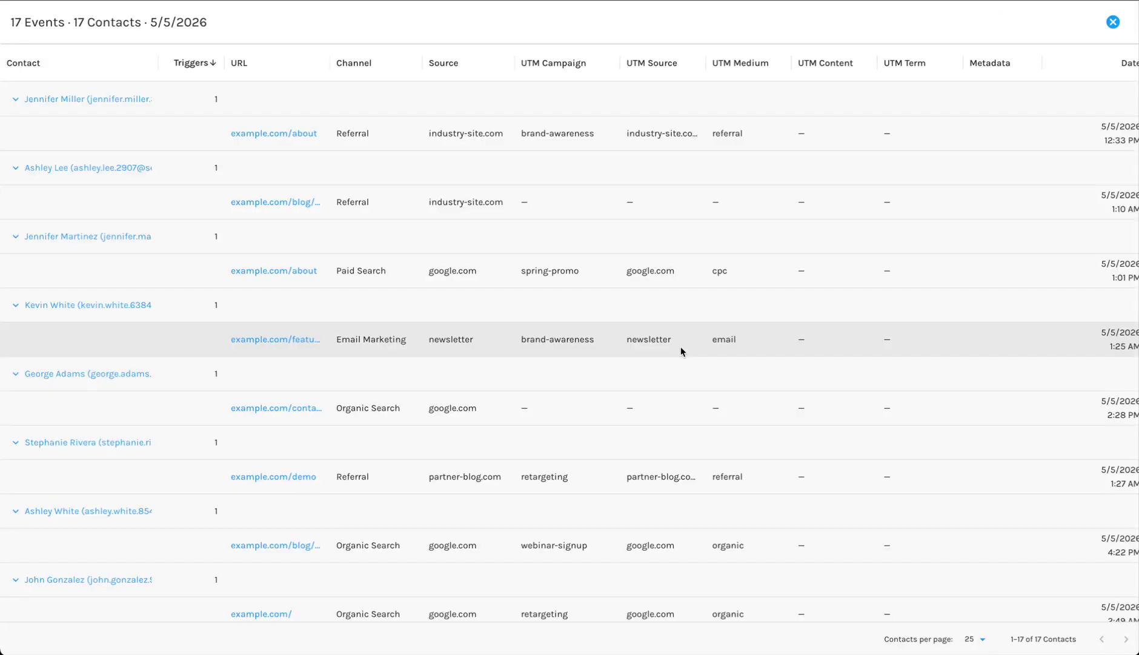
left_click_drag(419, 61, 547, 54)
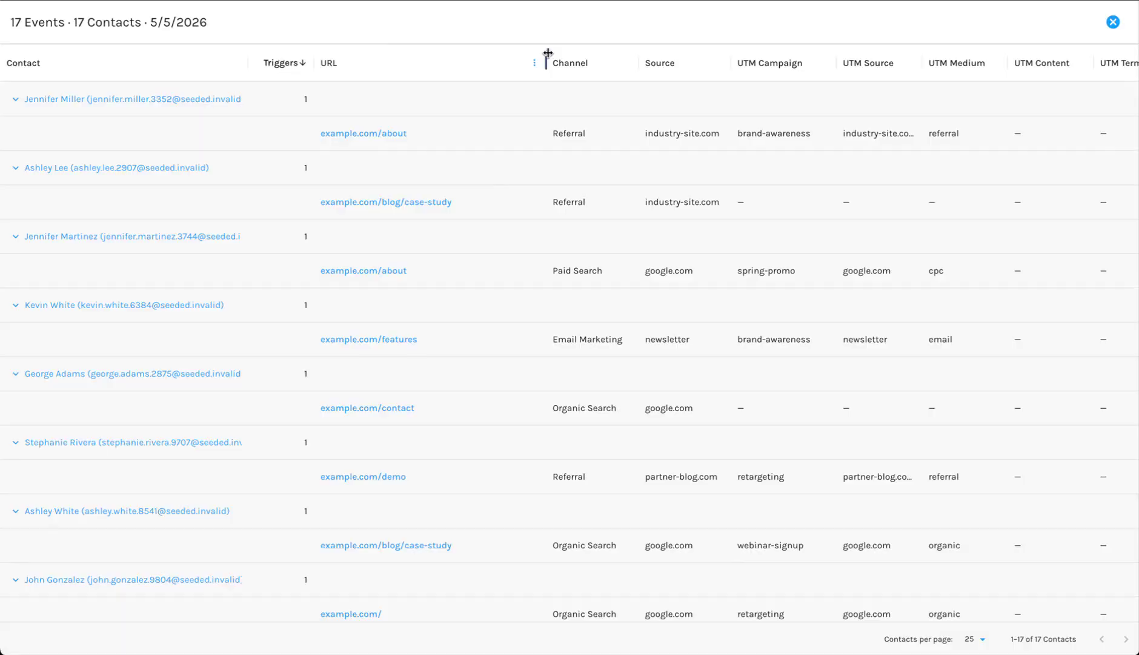
key("Escape")
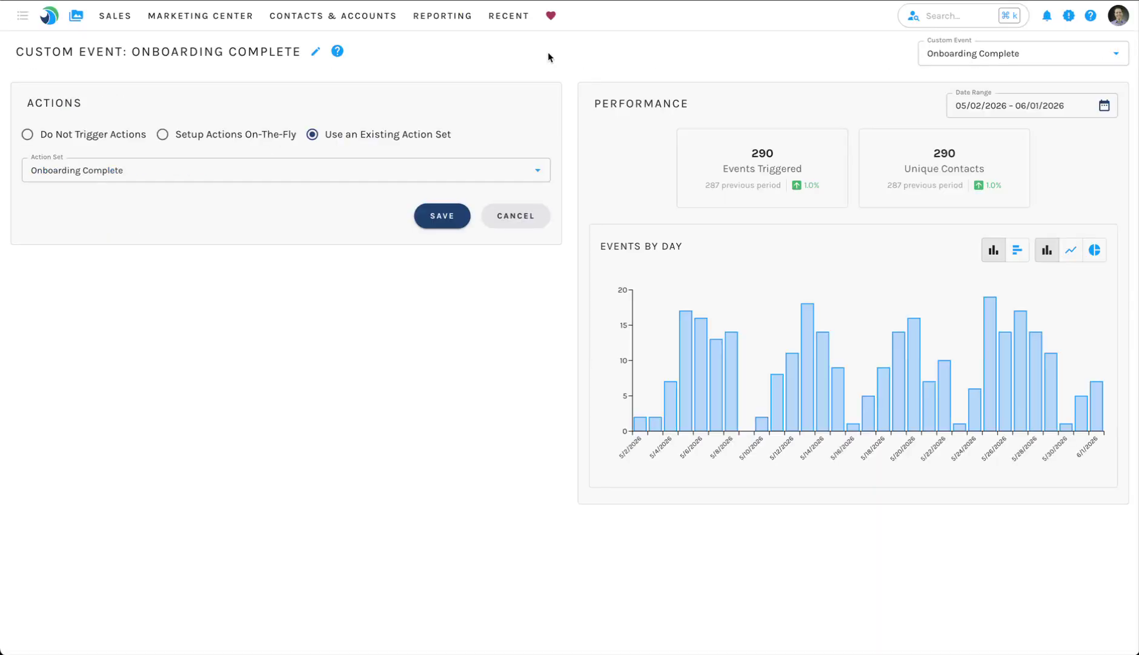
left_click(751, 142)
key("Escape")
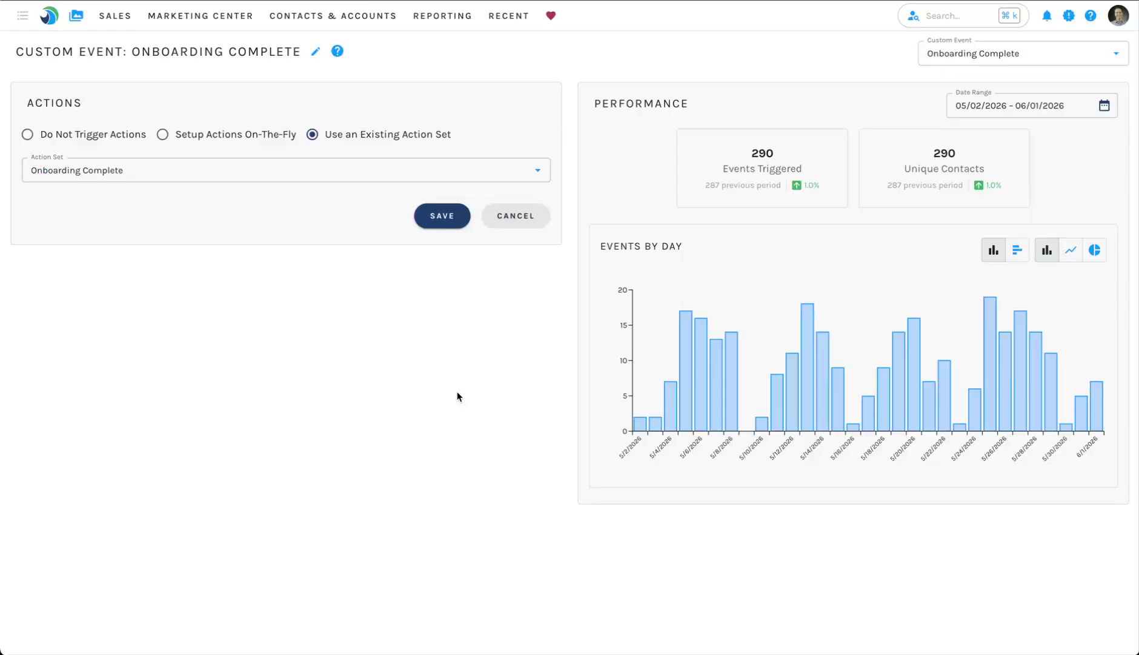